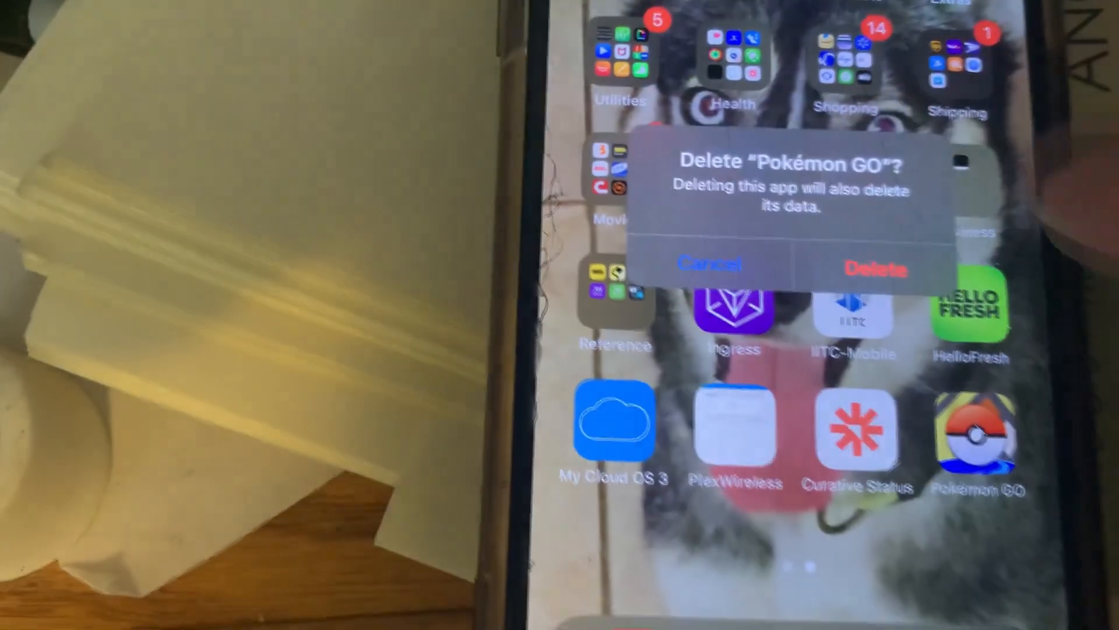
# - Delete the existing Pokémon GO app from the iPhone
pyautogui.click(884, 265)
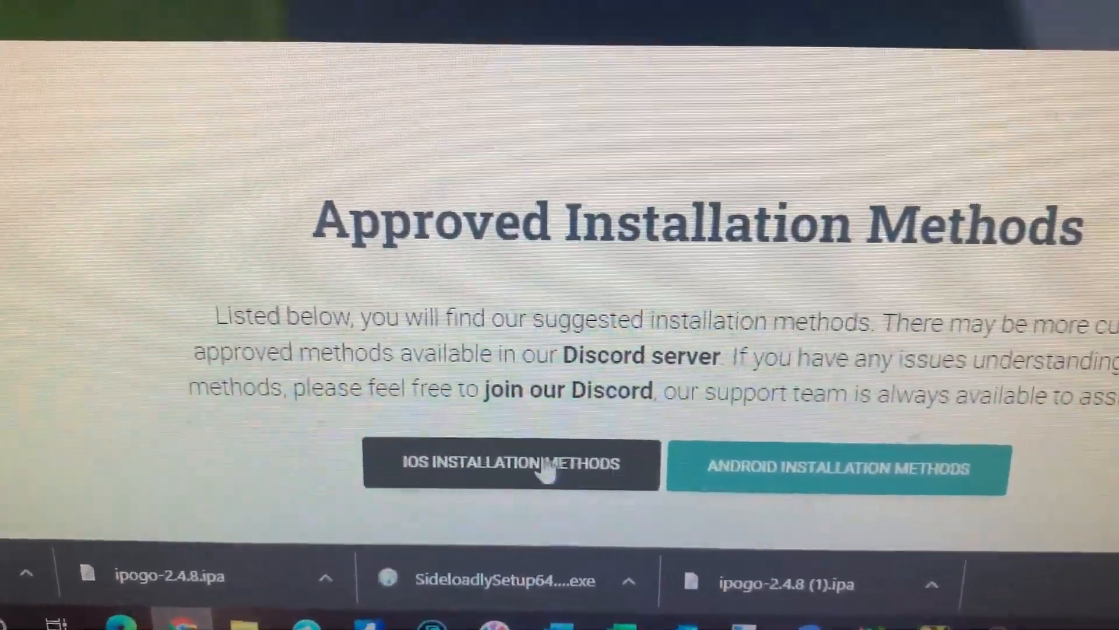
# - Show the approved iOS installation methods on the iPogo site
pyautogui.click(532, 458)
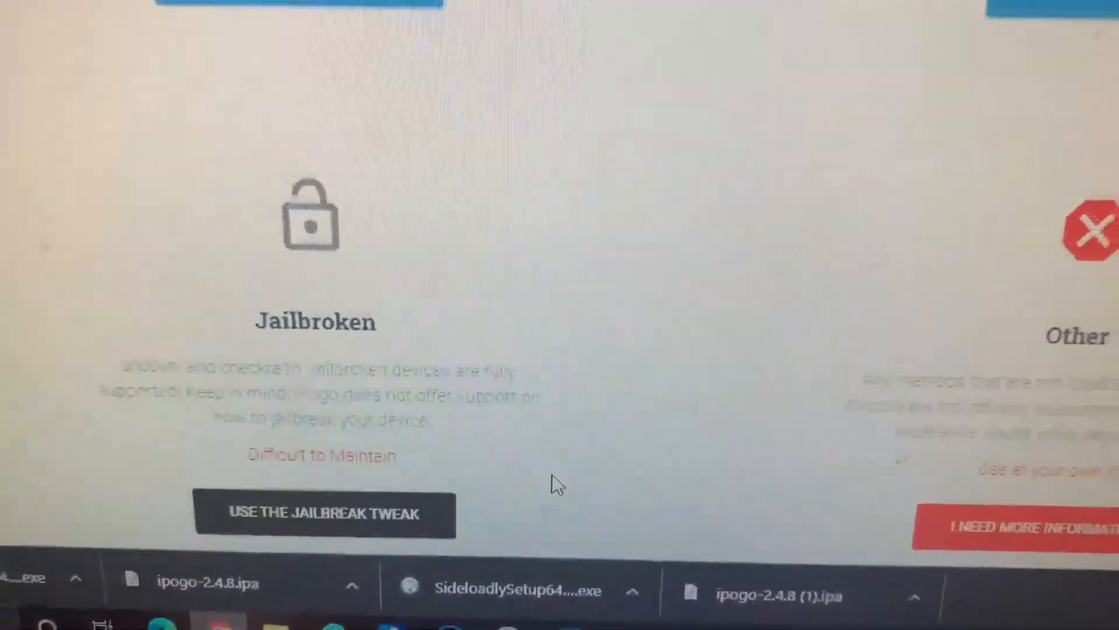
pyautogui.scroll(5, 551, 475)
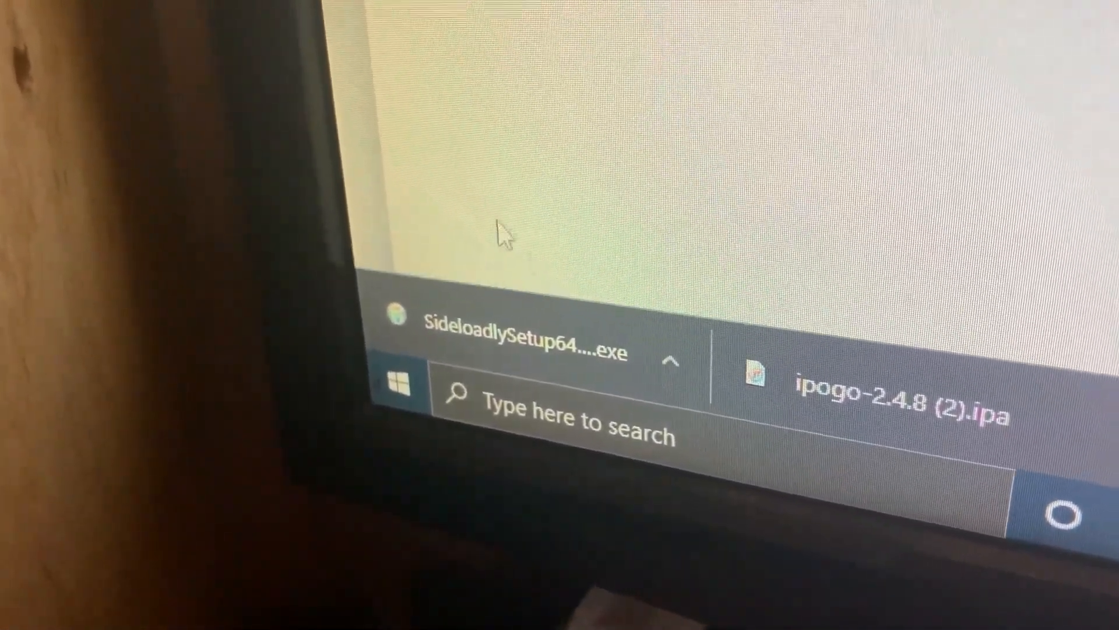
# - Run SideloadlySetup64 (2).exe from Downloads as administrator
pyautogui.rightClick(603, 355)
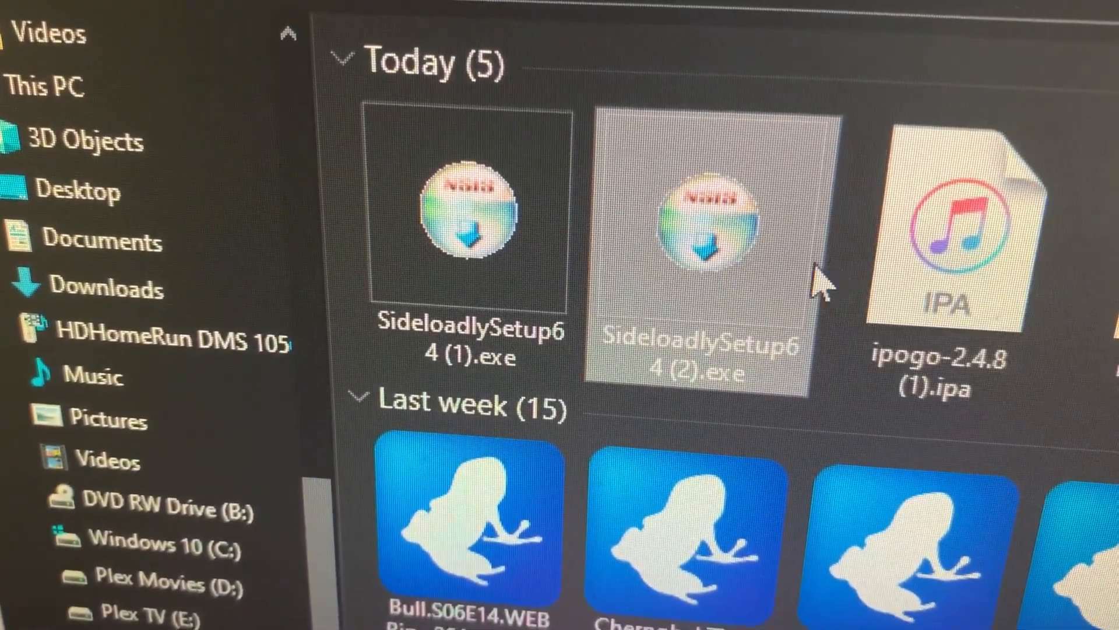
pyautogui.rightClick(726, 271)
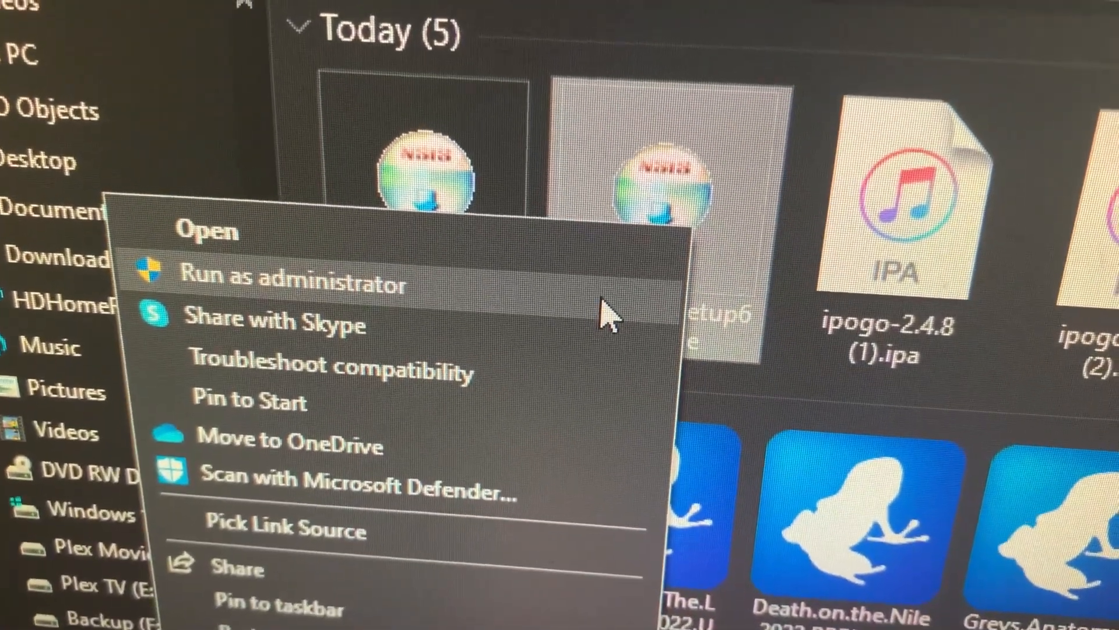
pyautogui.click(604, 297)
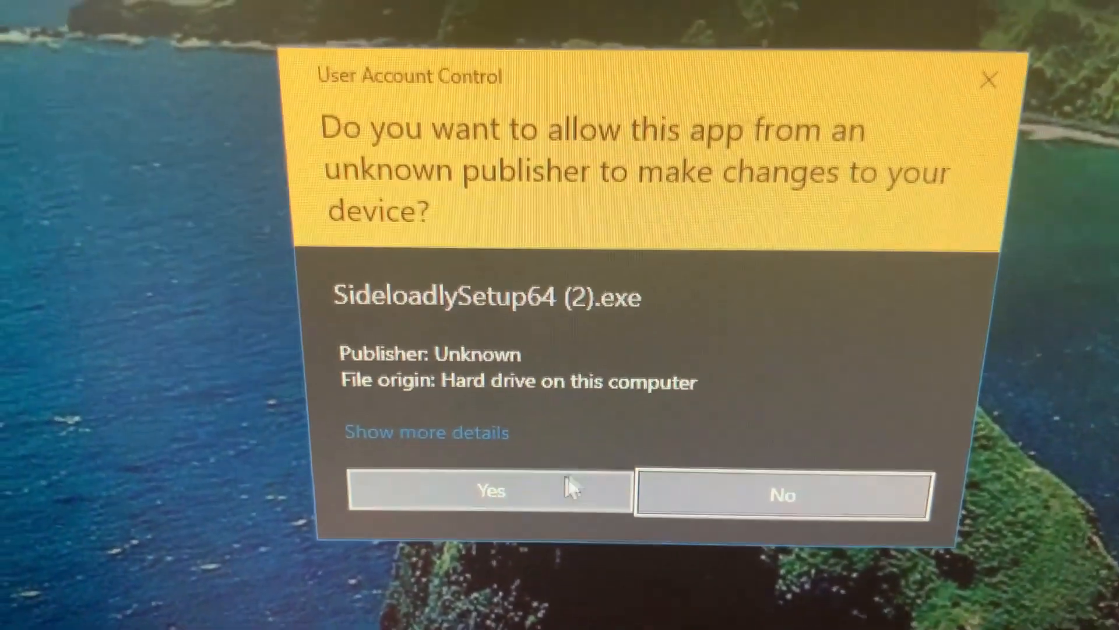
# - Allow the installer, install Sideloadly v0.25 to the default location and launch it
pyautogui.click(560, 484)
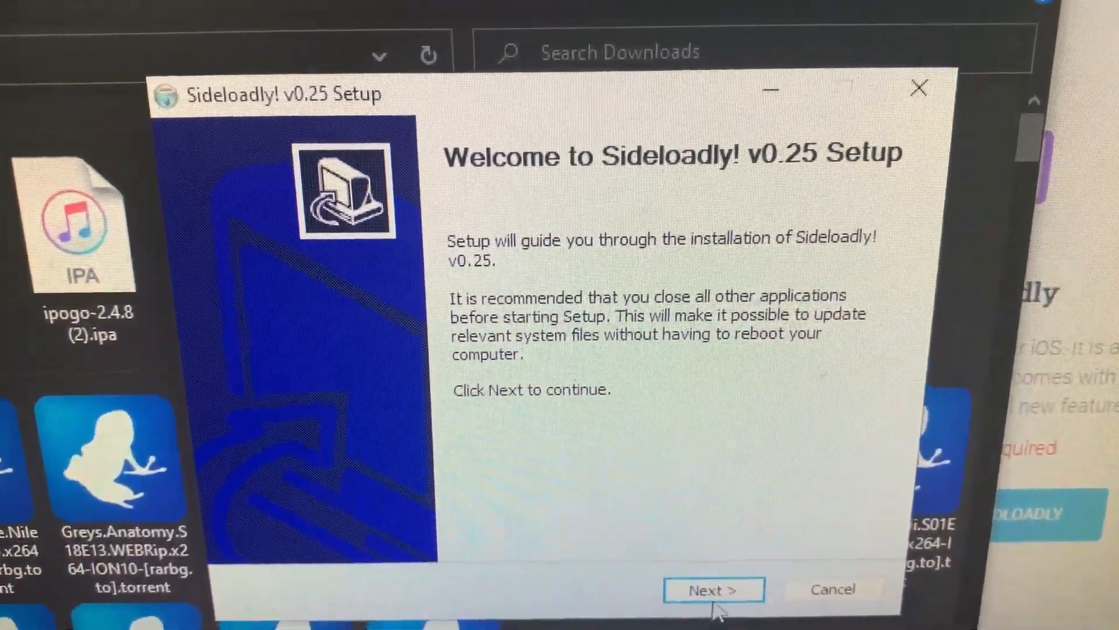
pyautogui.click(712, 591)
pyautogui.click(713, 592)
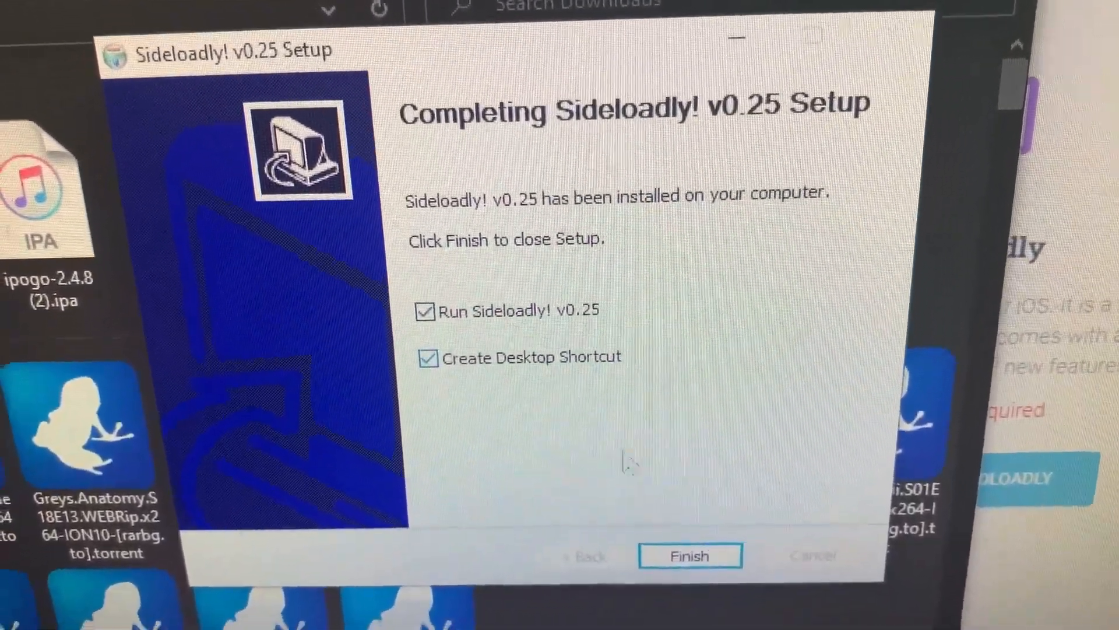
pyautogui.click(693, 560)
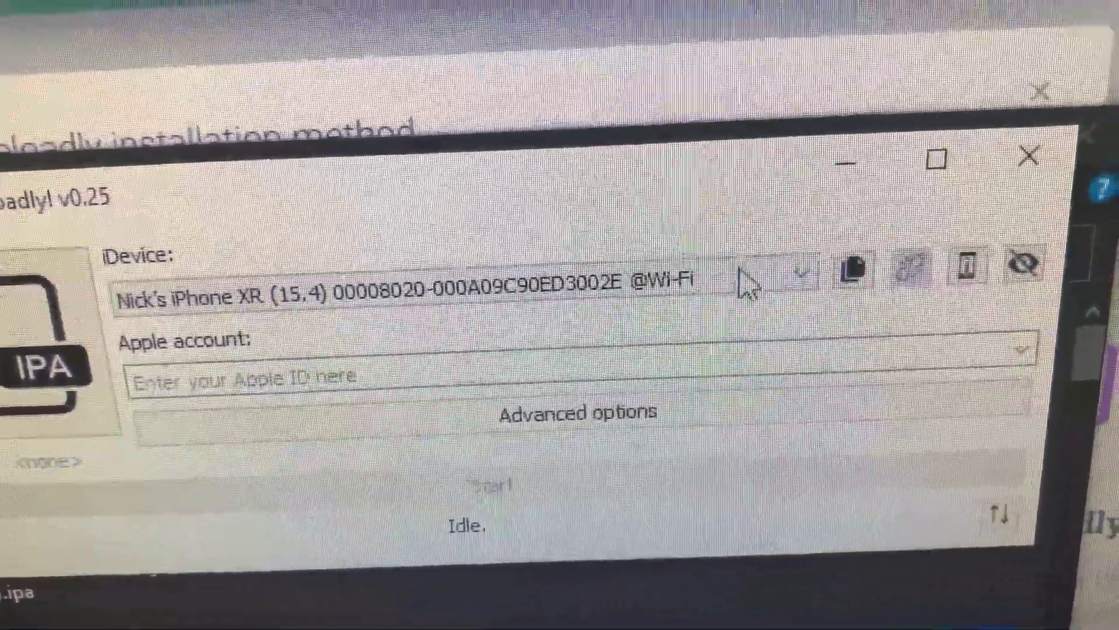
pyautogui.click(813, 273)
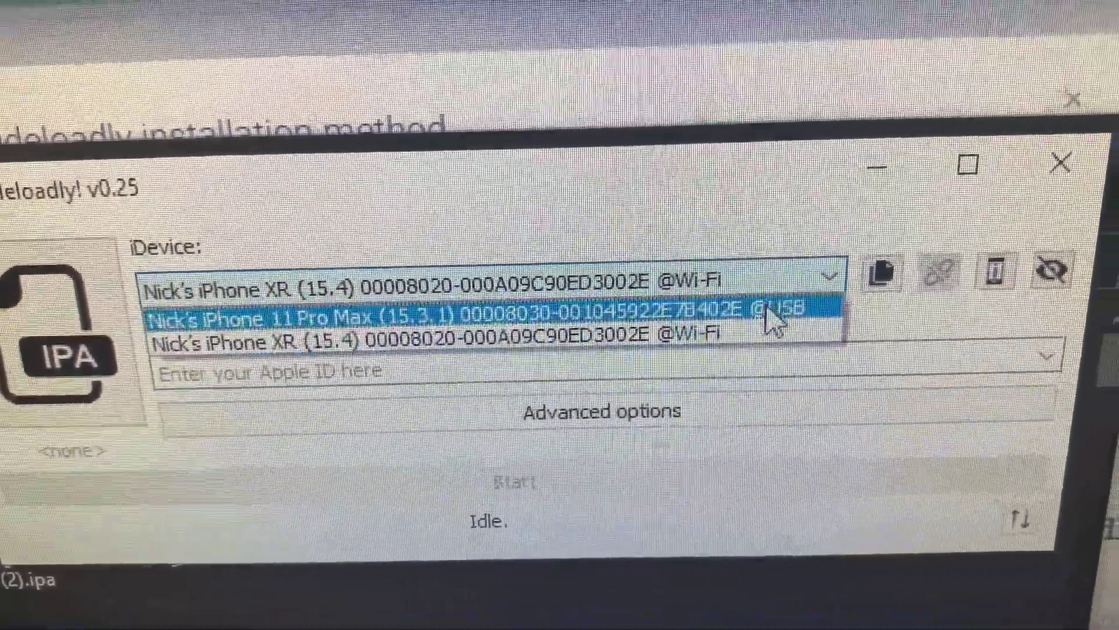
pyautogui.click(818, 274)
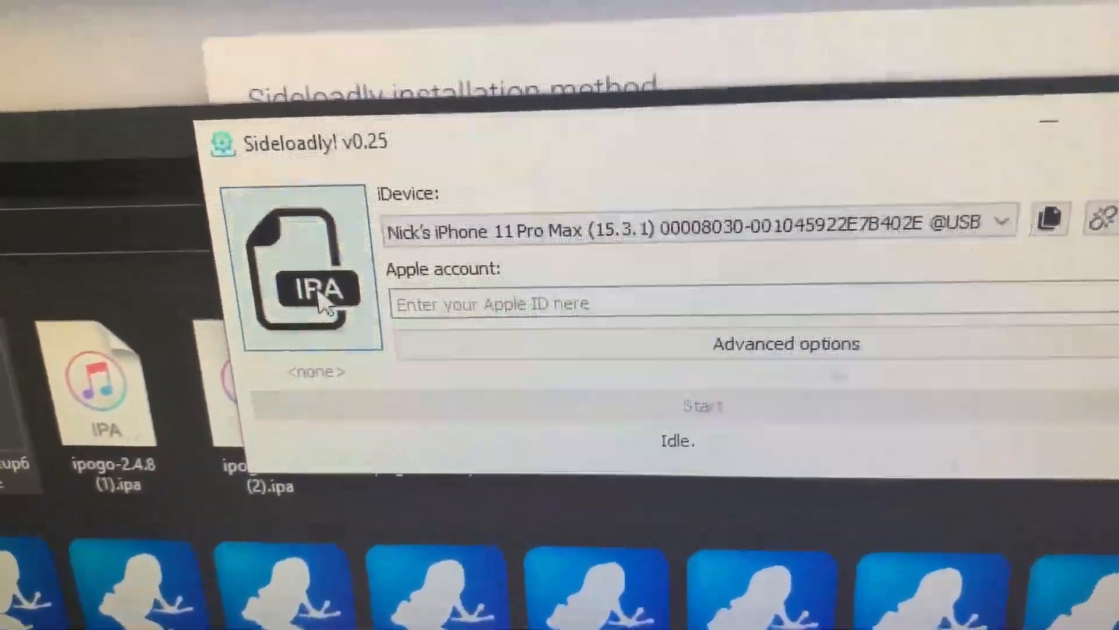
# - Load ipogo-2.4.8.ipa from the Downloads folder as the IPA to sideload
pyautogui.click(330, 295)
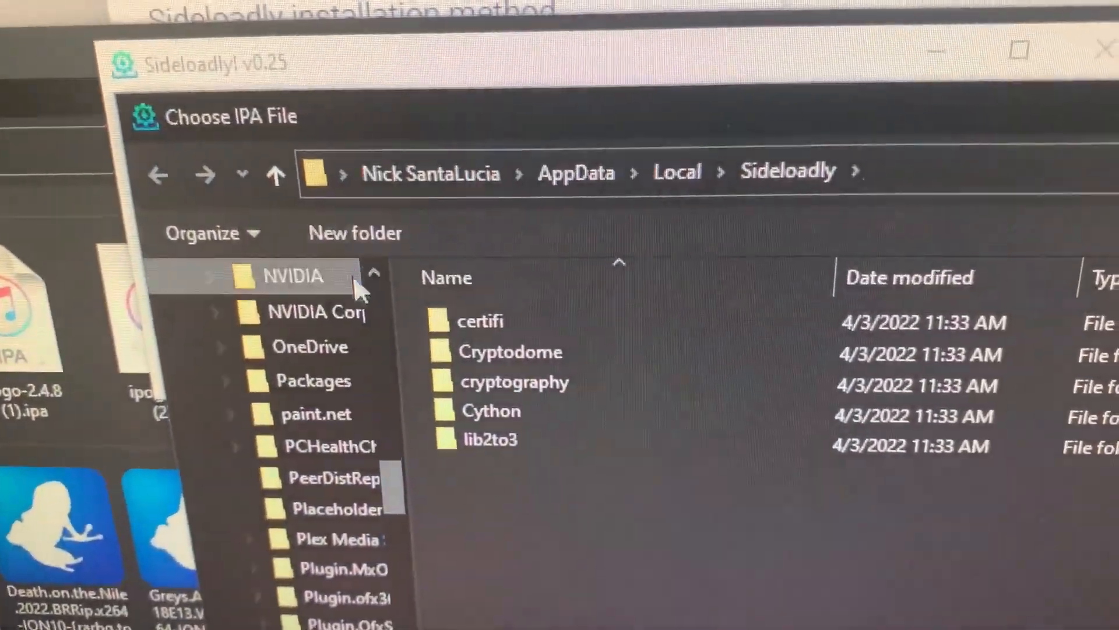
pyautogui.scroll(10, 390, 372)
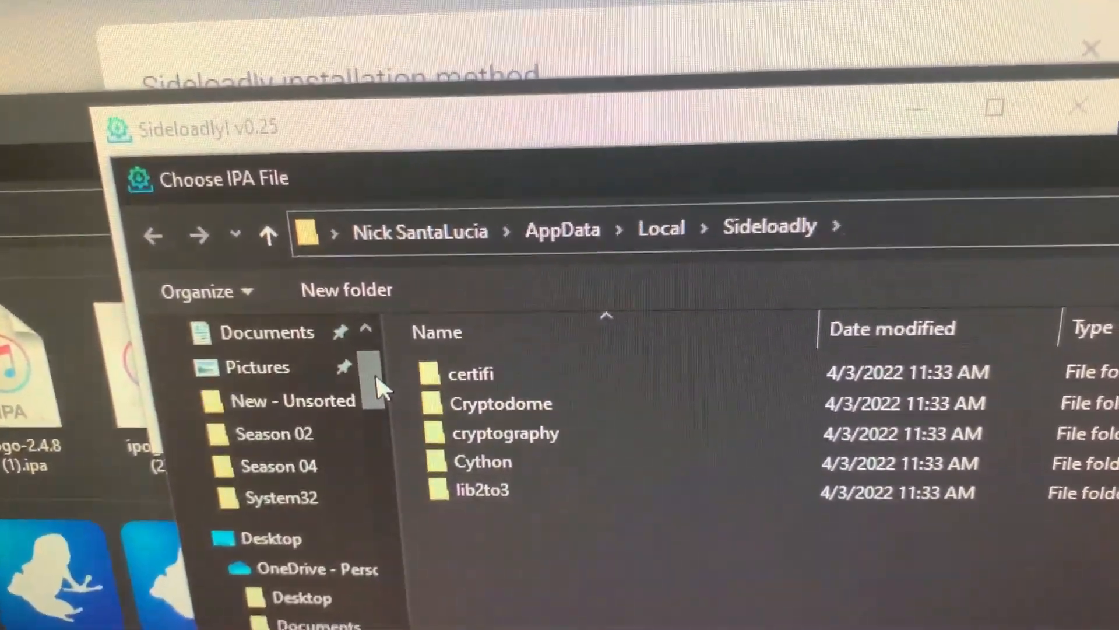
pyautogui.scroll(3, 341, 403)
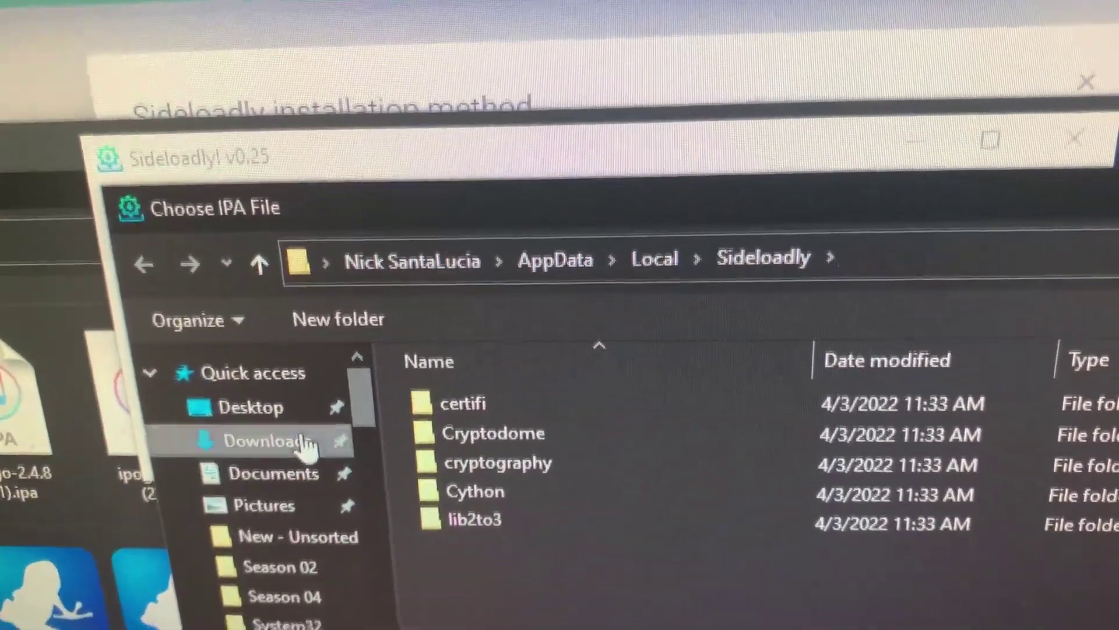
pyautogui.click(350, 439)
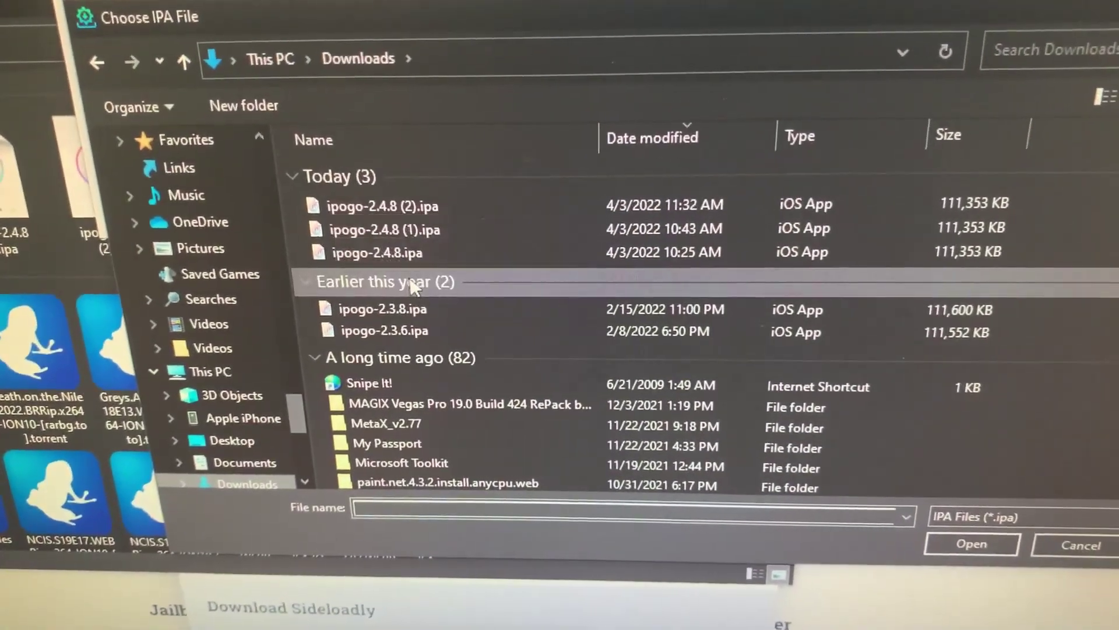
pyautogui.click(377, 251)
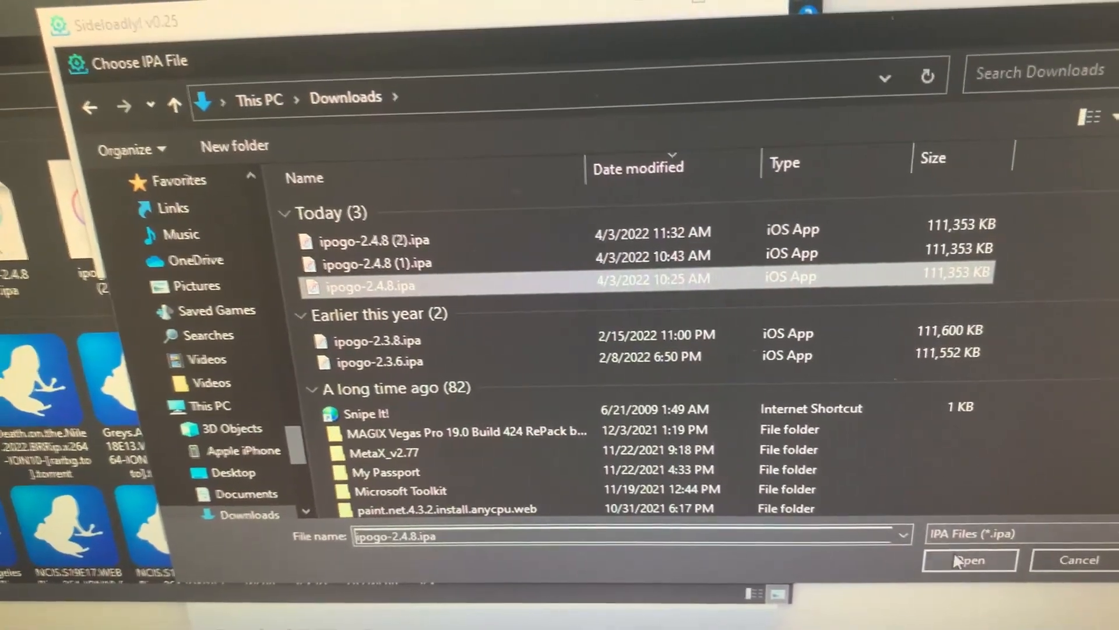
pyautogui.click(966, 559)
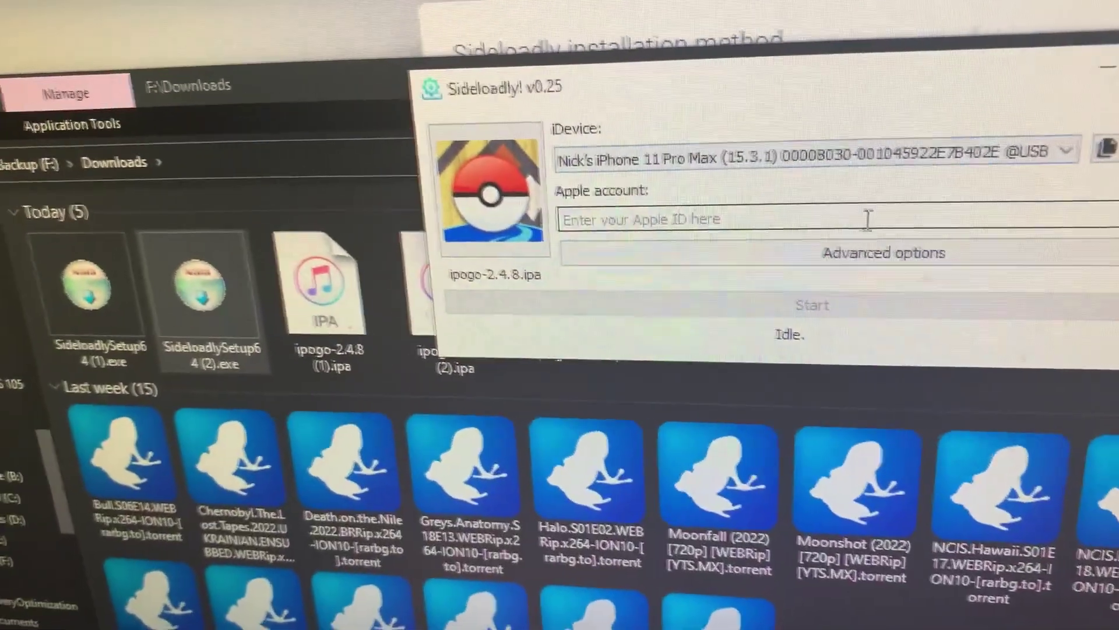
# - Enter the Apple ID email ending in .com and start the install
pyautogui.click(770, 219)
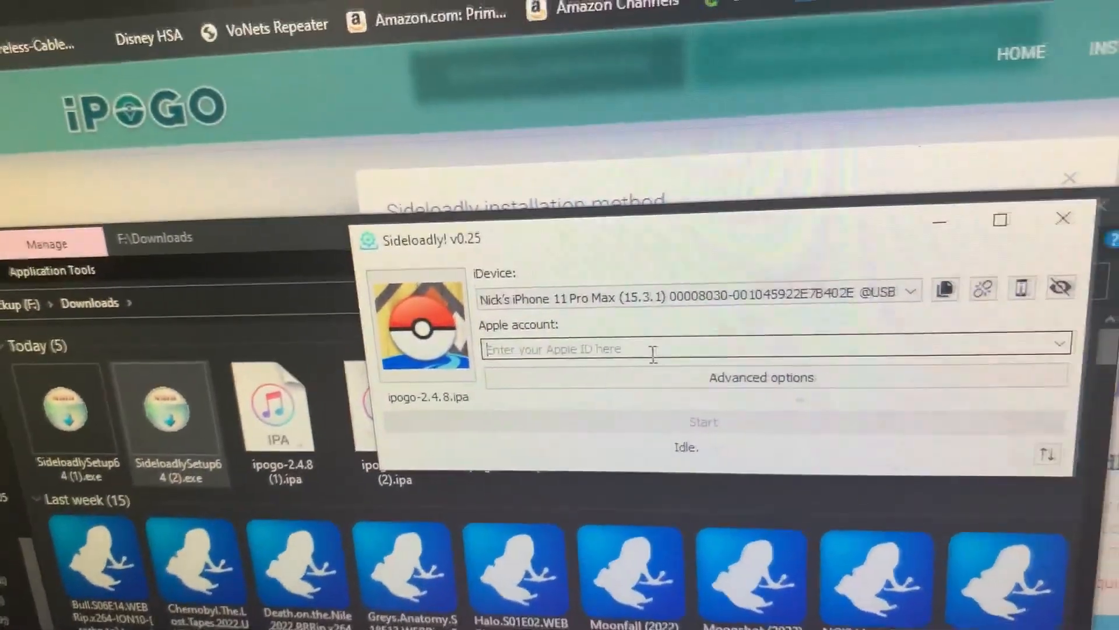
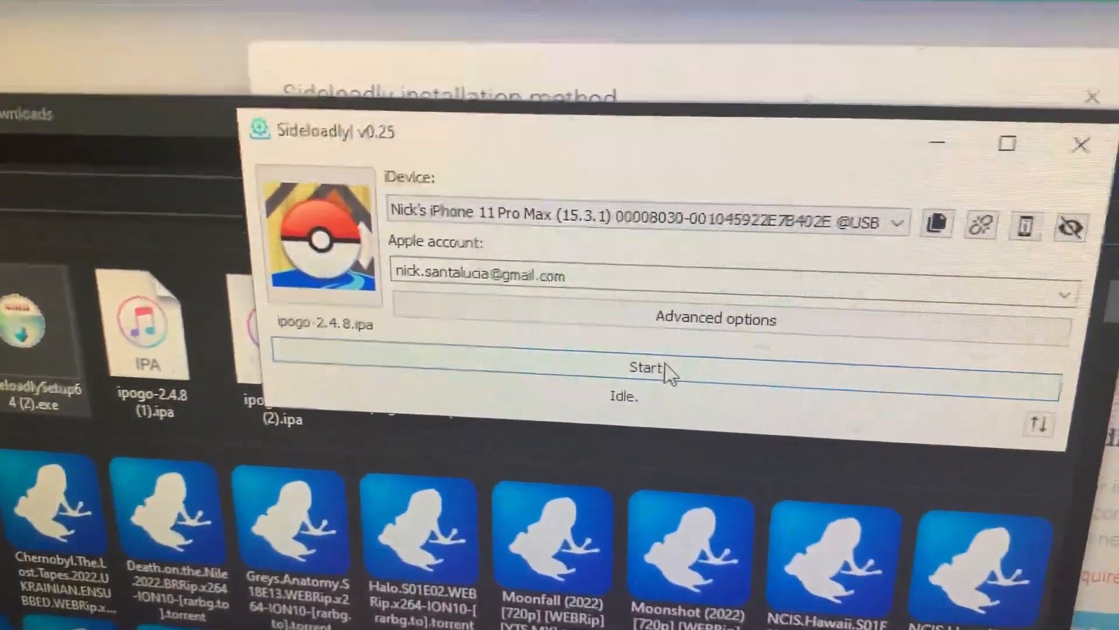
pyautogui.click(778, 374)
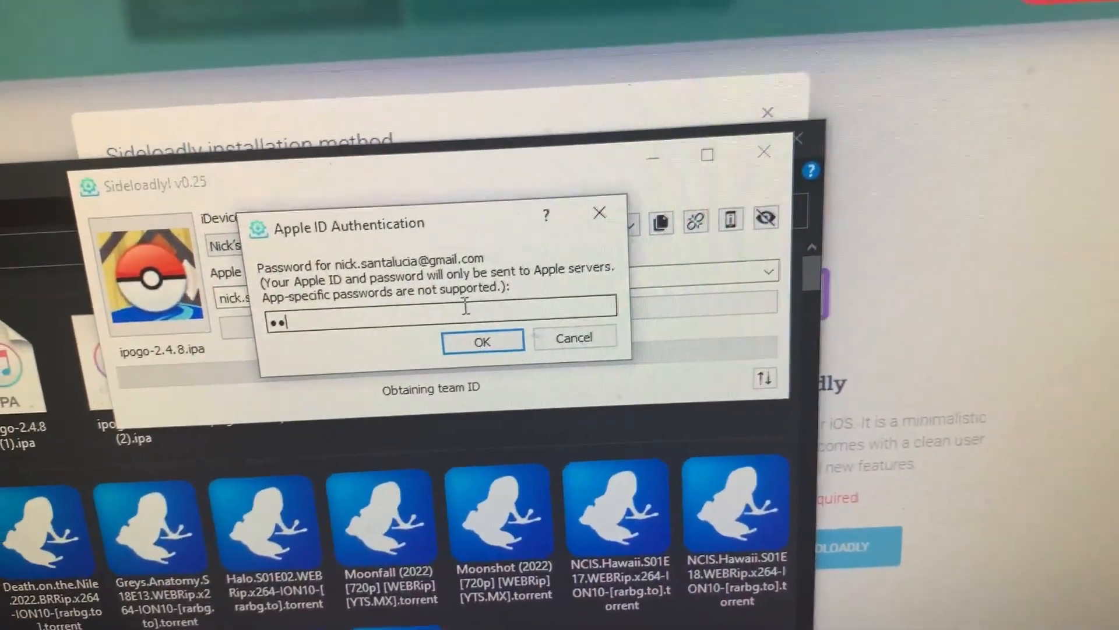
pyautogui.write('••••')
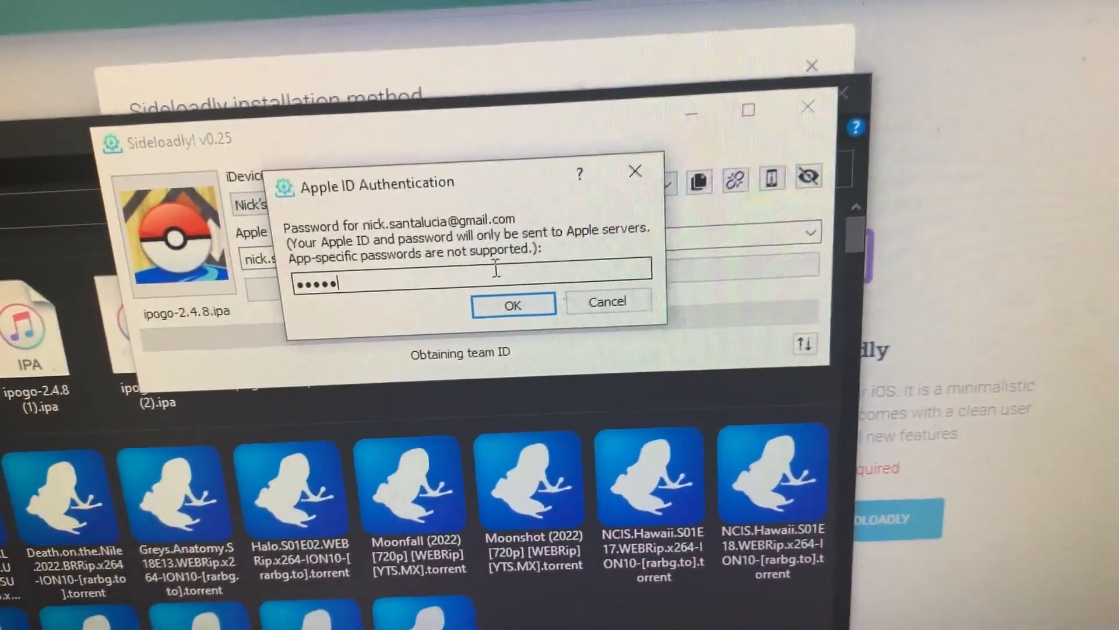
pyautogui.write('••••')
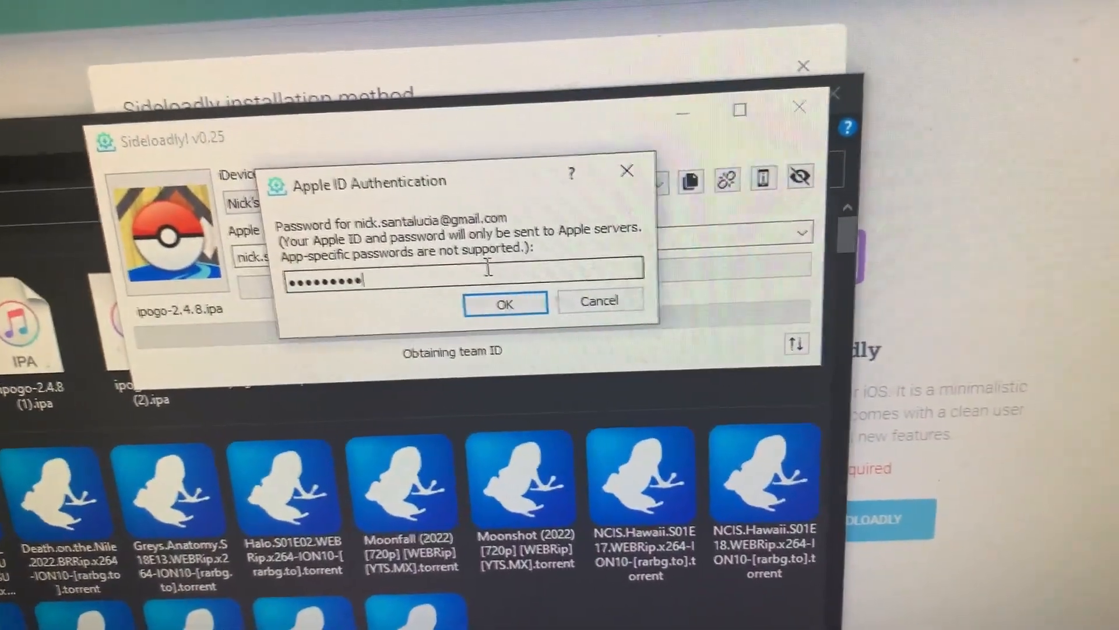
pyautogui.write('•••')
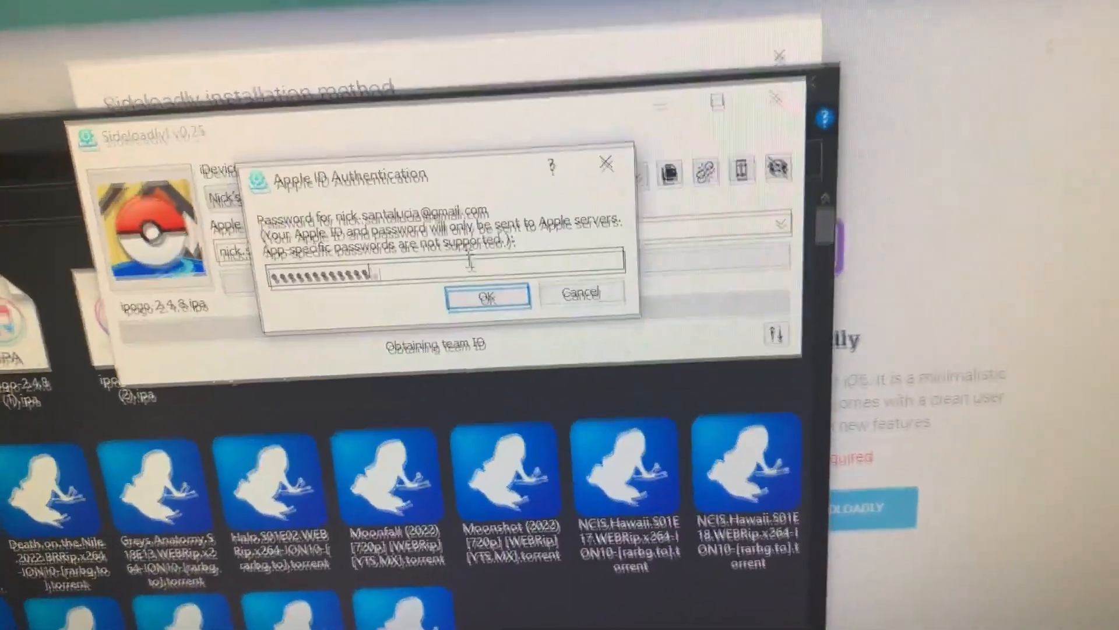
pyautogui.write('•')
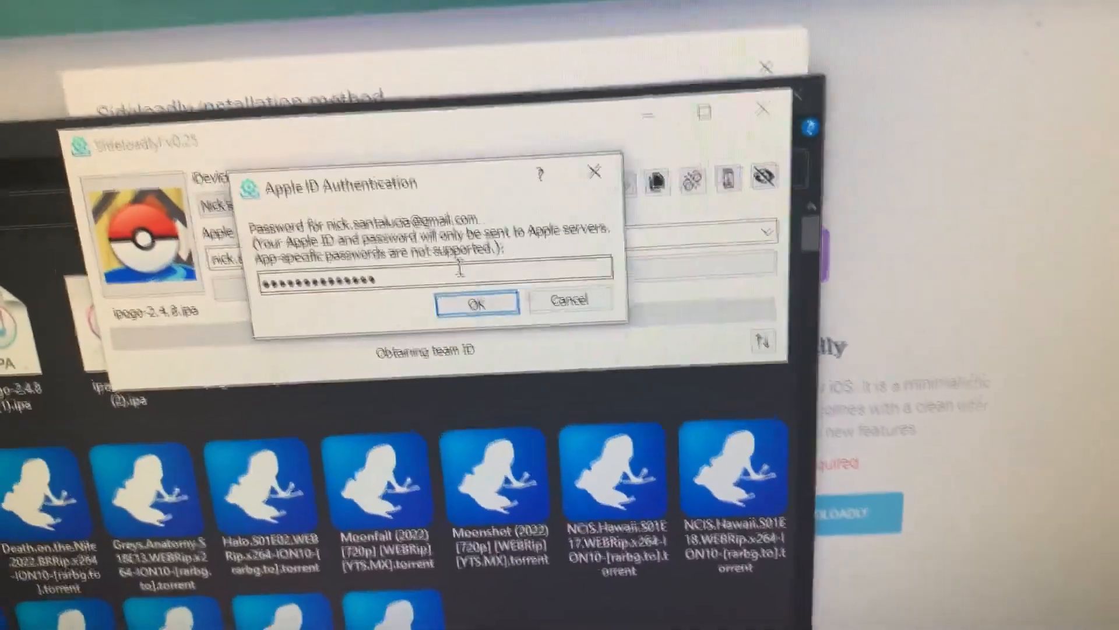
pyautogui.write('•••')
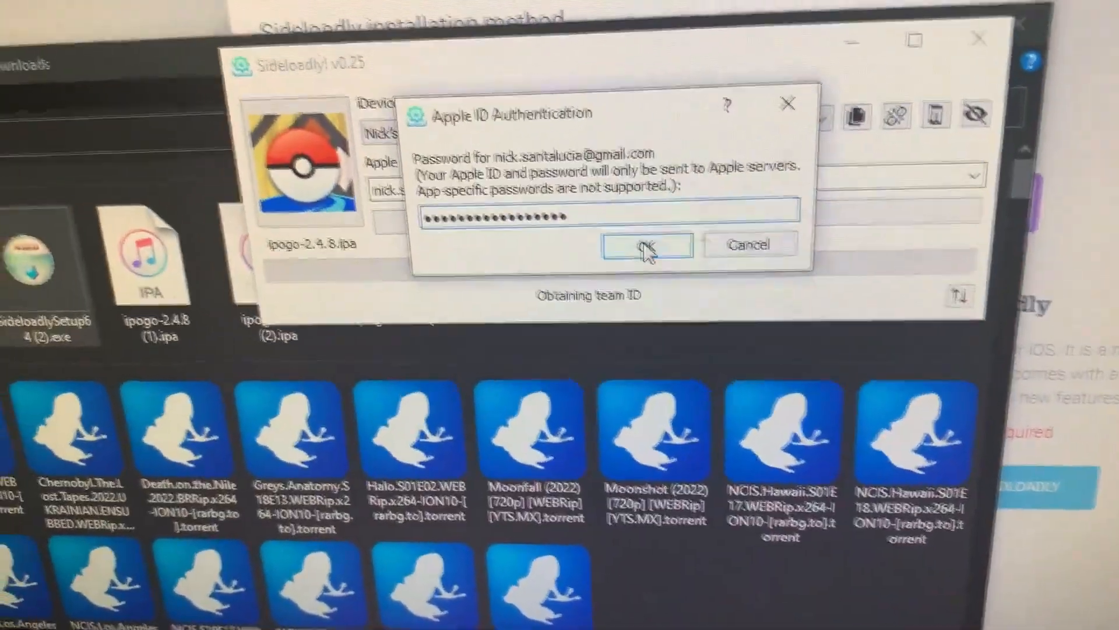
# - Submit the Apple ID password in the authentication dialog
pyautogui.click(645, 248)
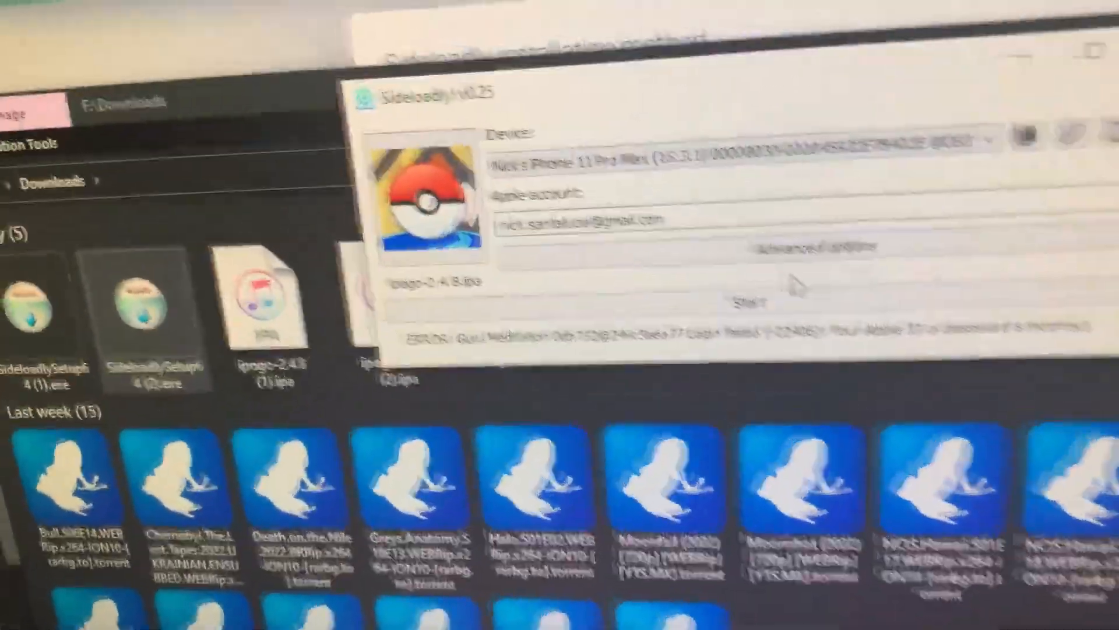
# - Restart signing and installing after the login error until Done
pyautogui.click(760, 302)
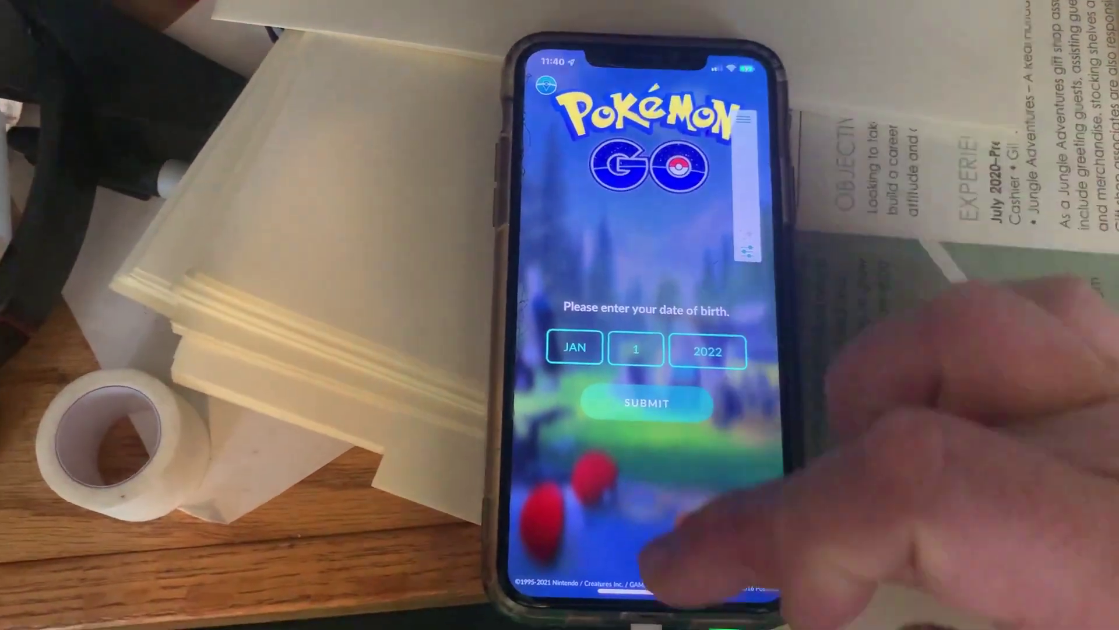
# - Swipe up to leave Pokémon GO and return to the home screen
pyautogui.moveTo(700, 604); pyautogui.dragTo(779, 232)
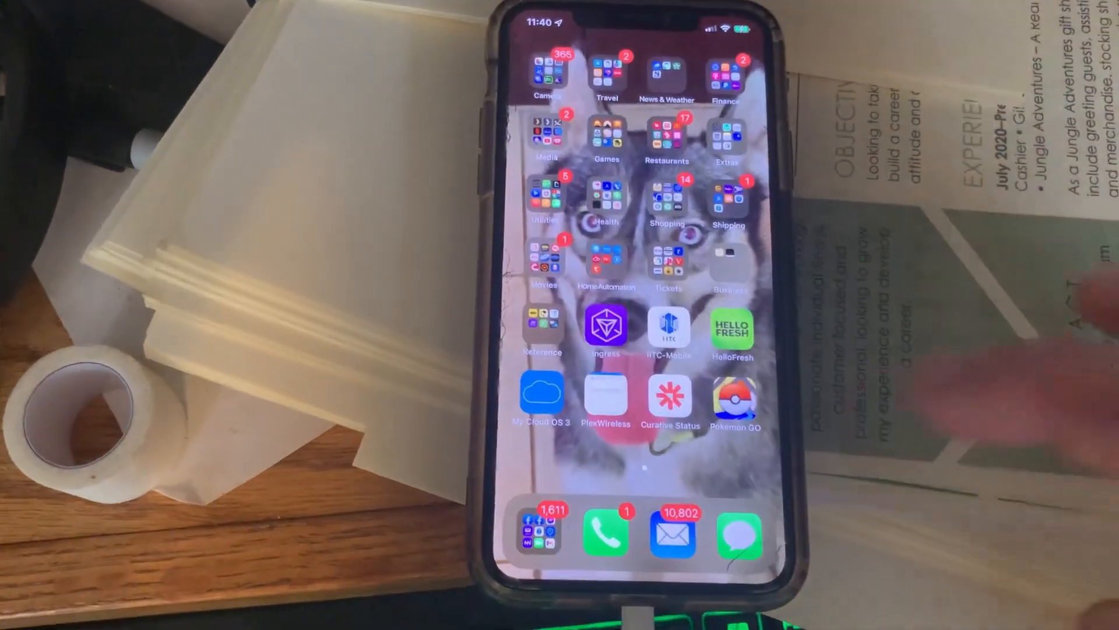